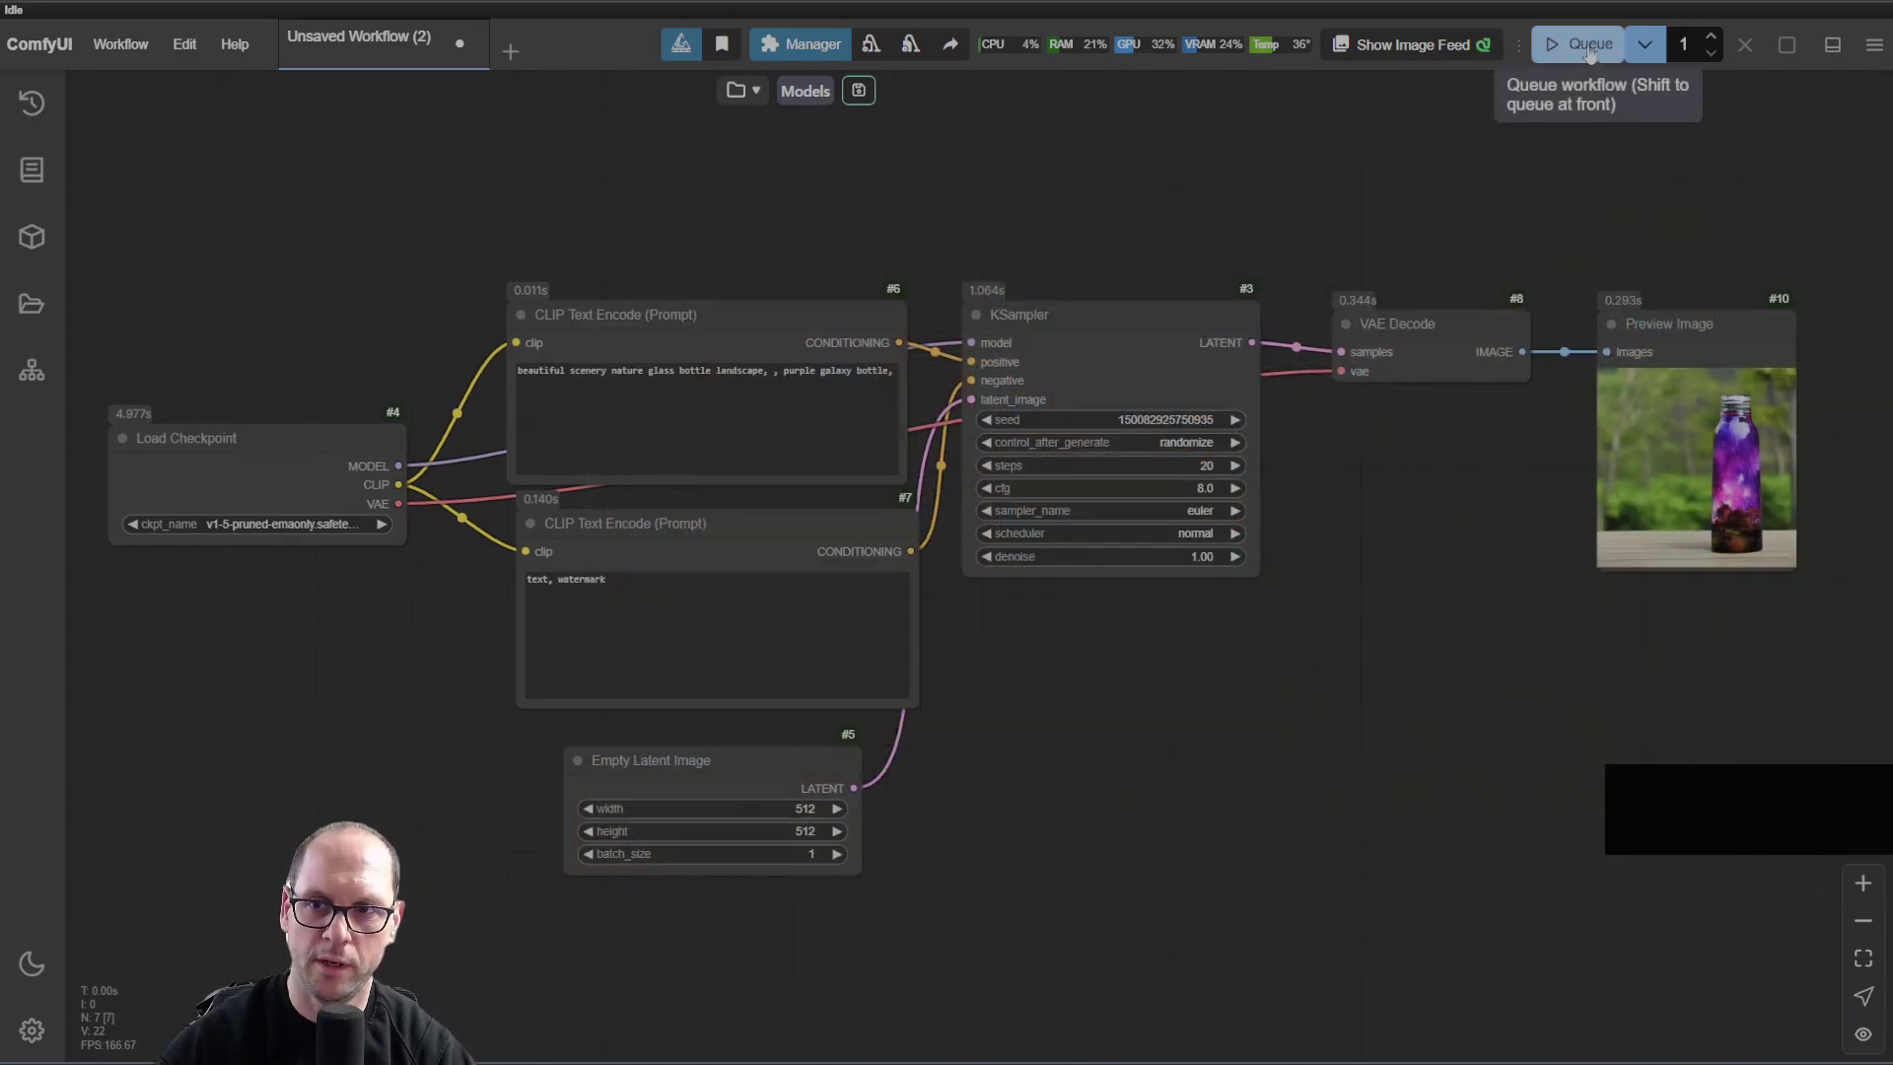
Generate another purple bottle image, raise Batch Count, and queue a four-run batch.
left_click(1589, 44)
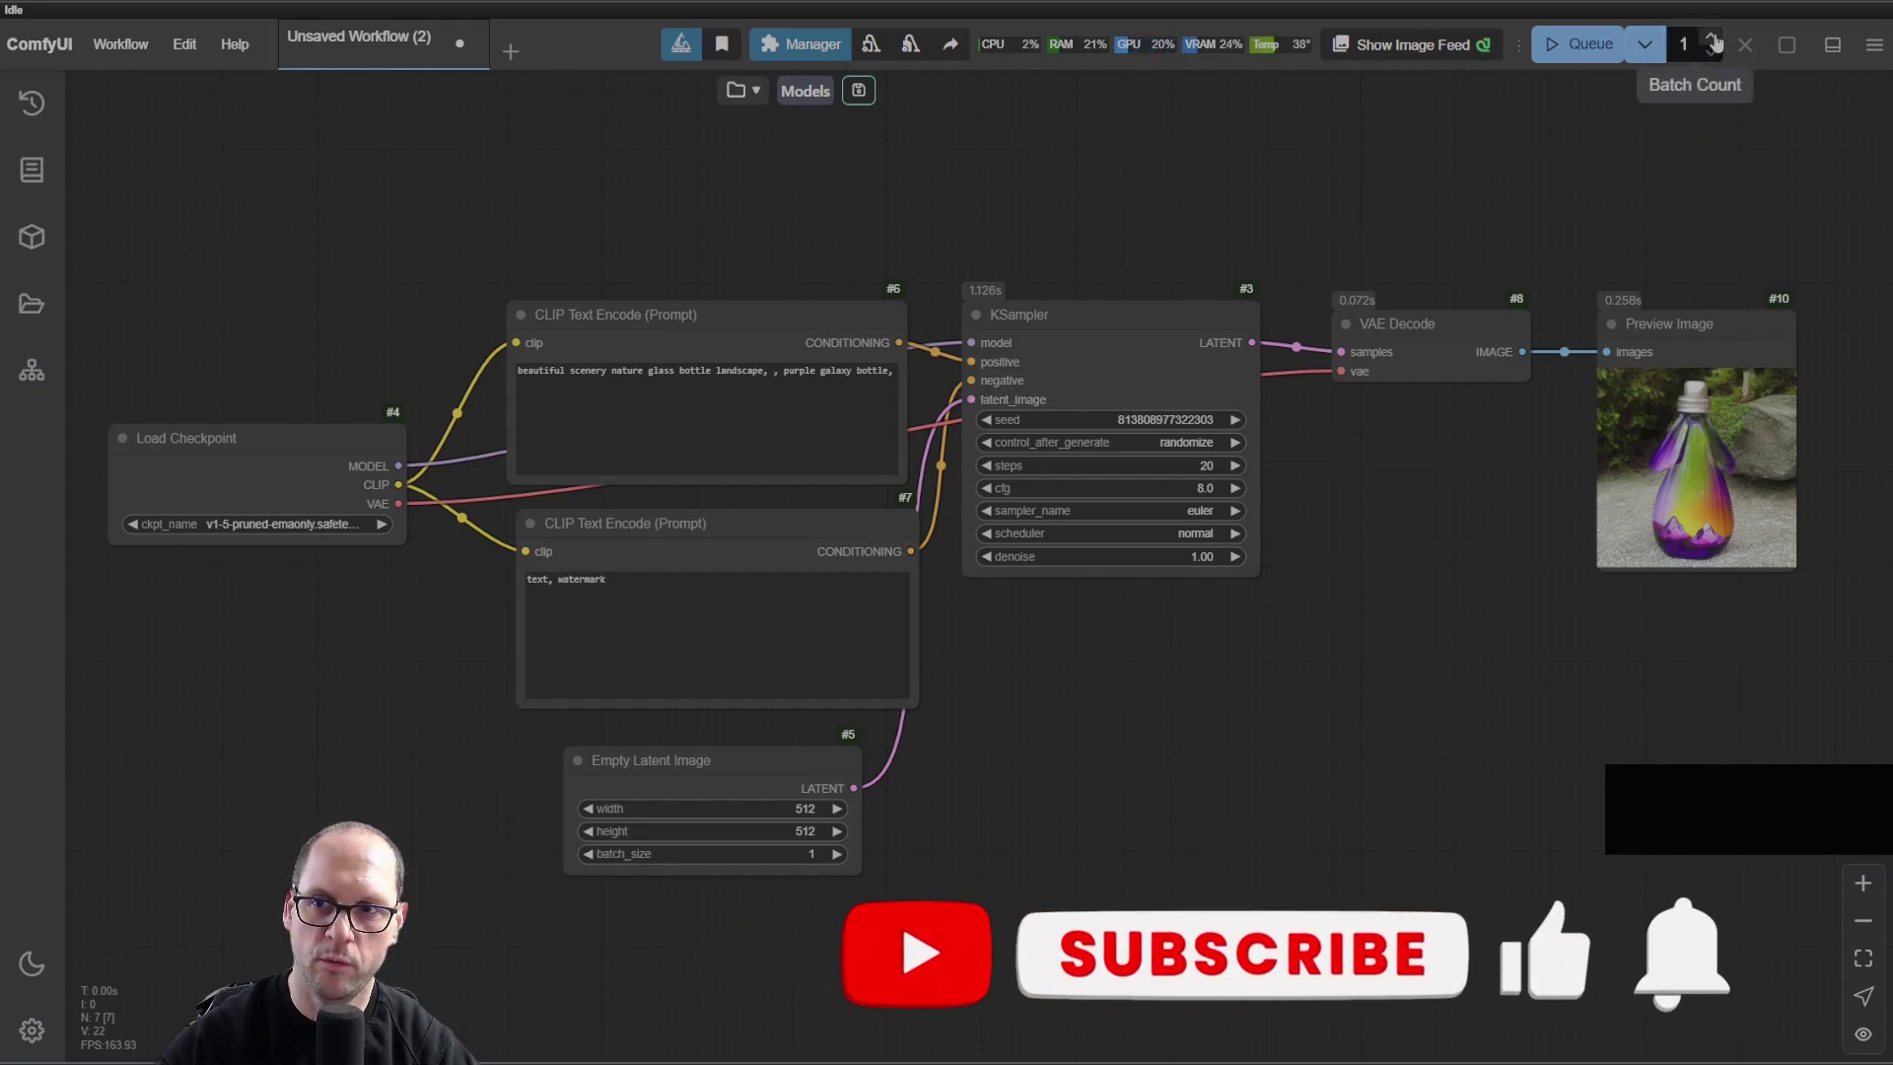
left_click(1714, 40)
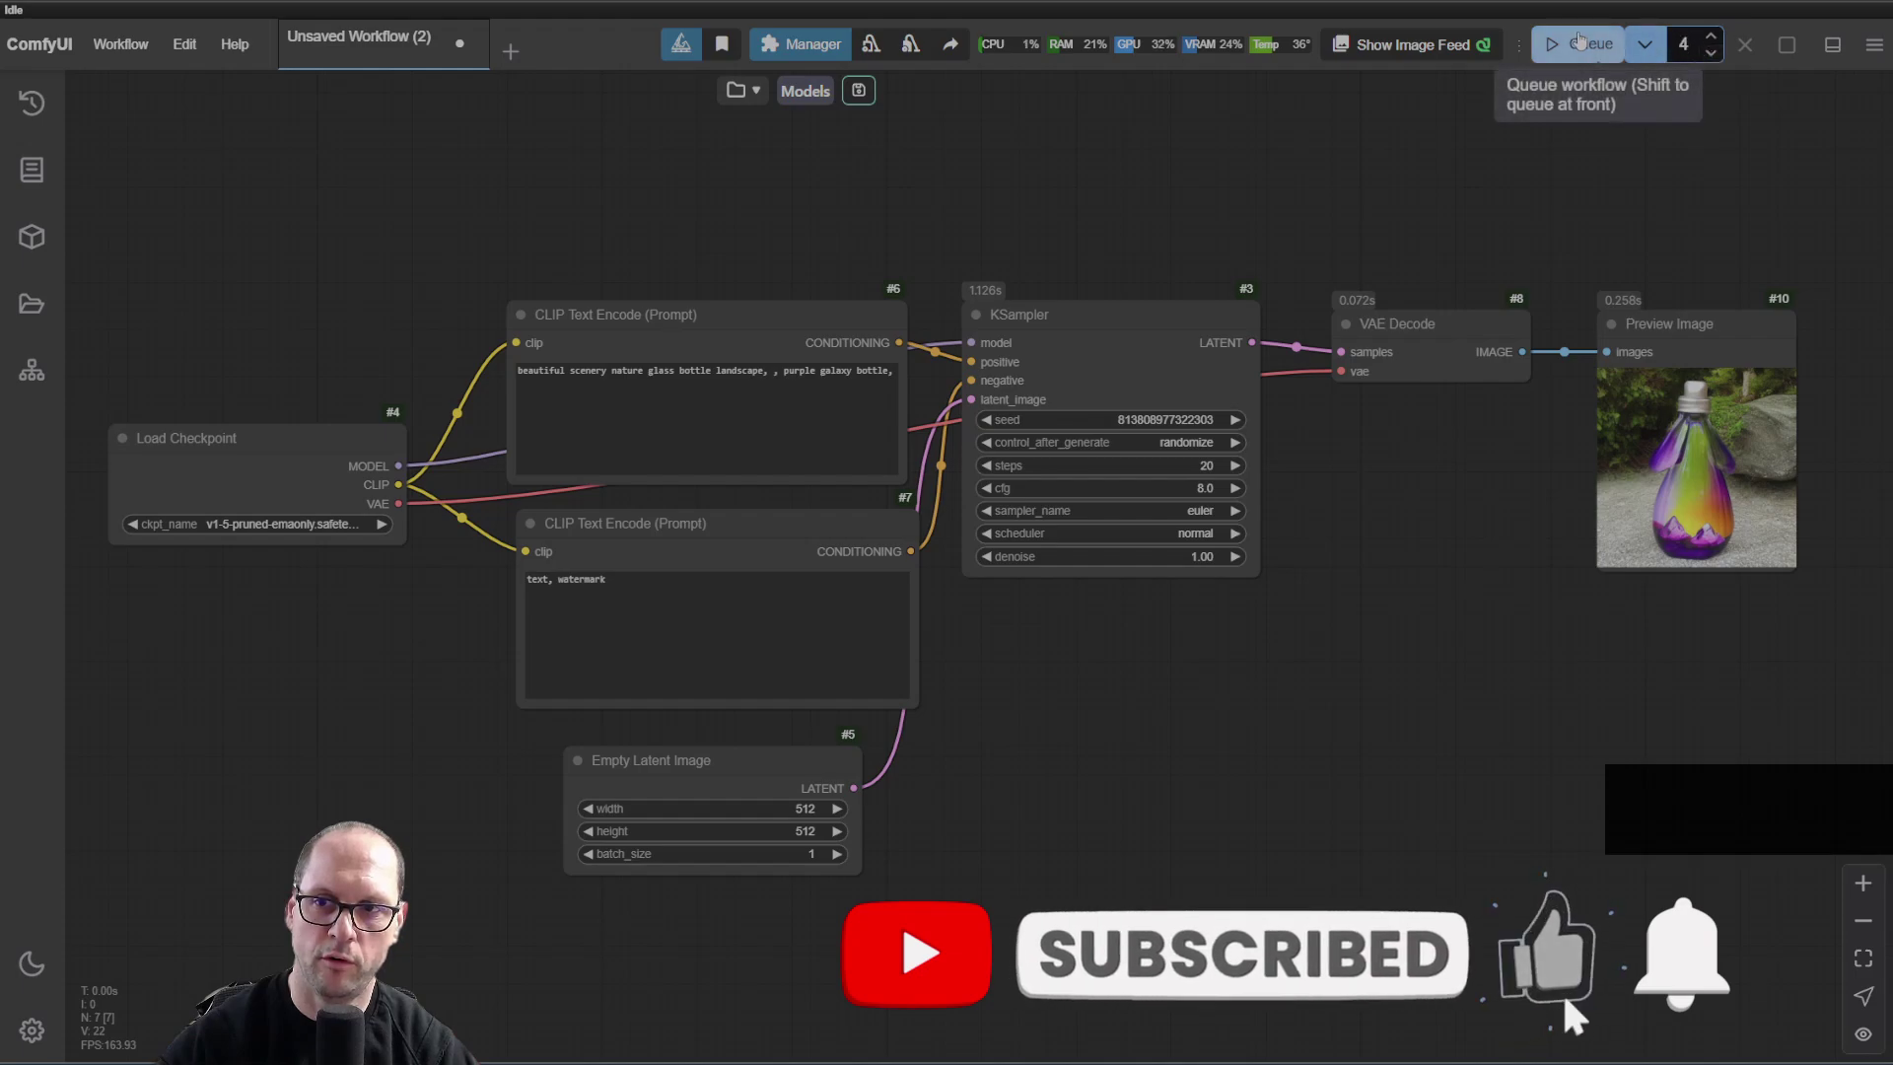
left_click(1574, 44)
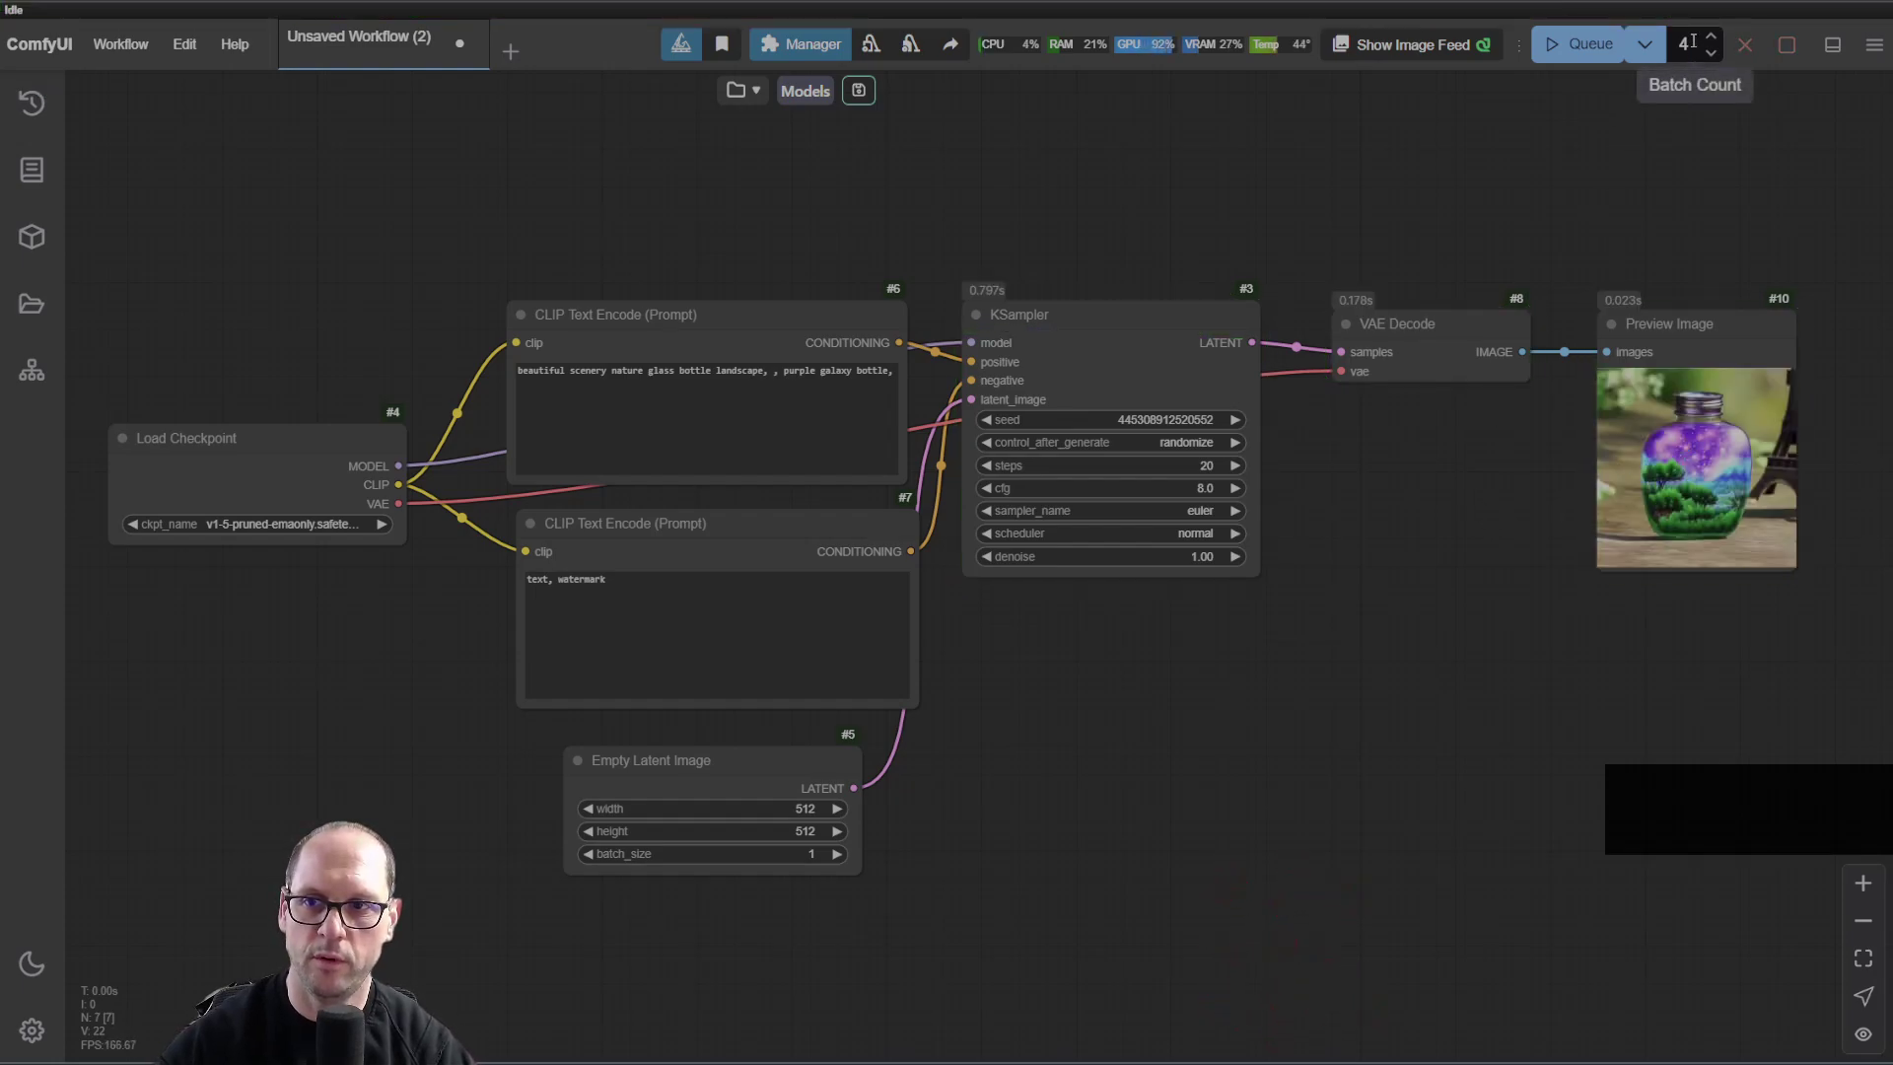
type("50")
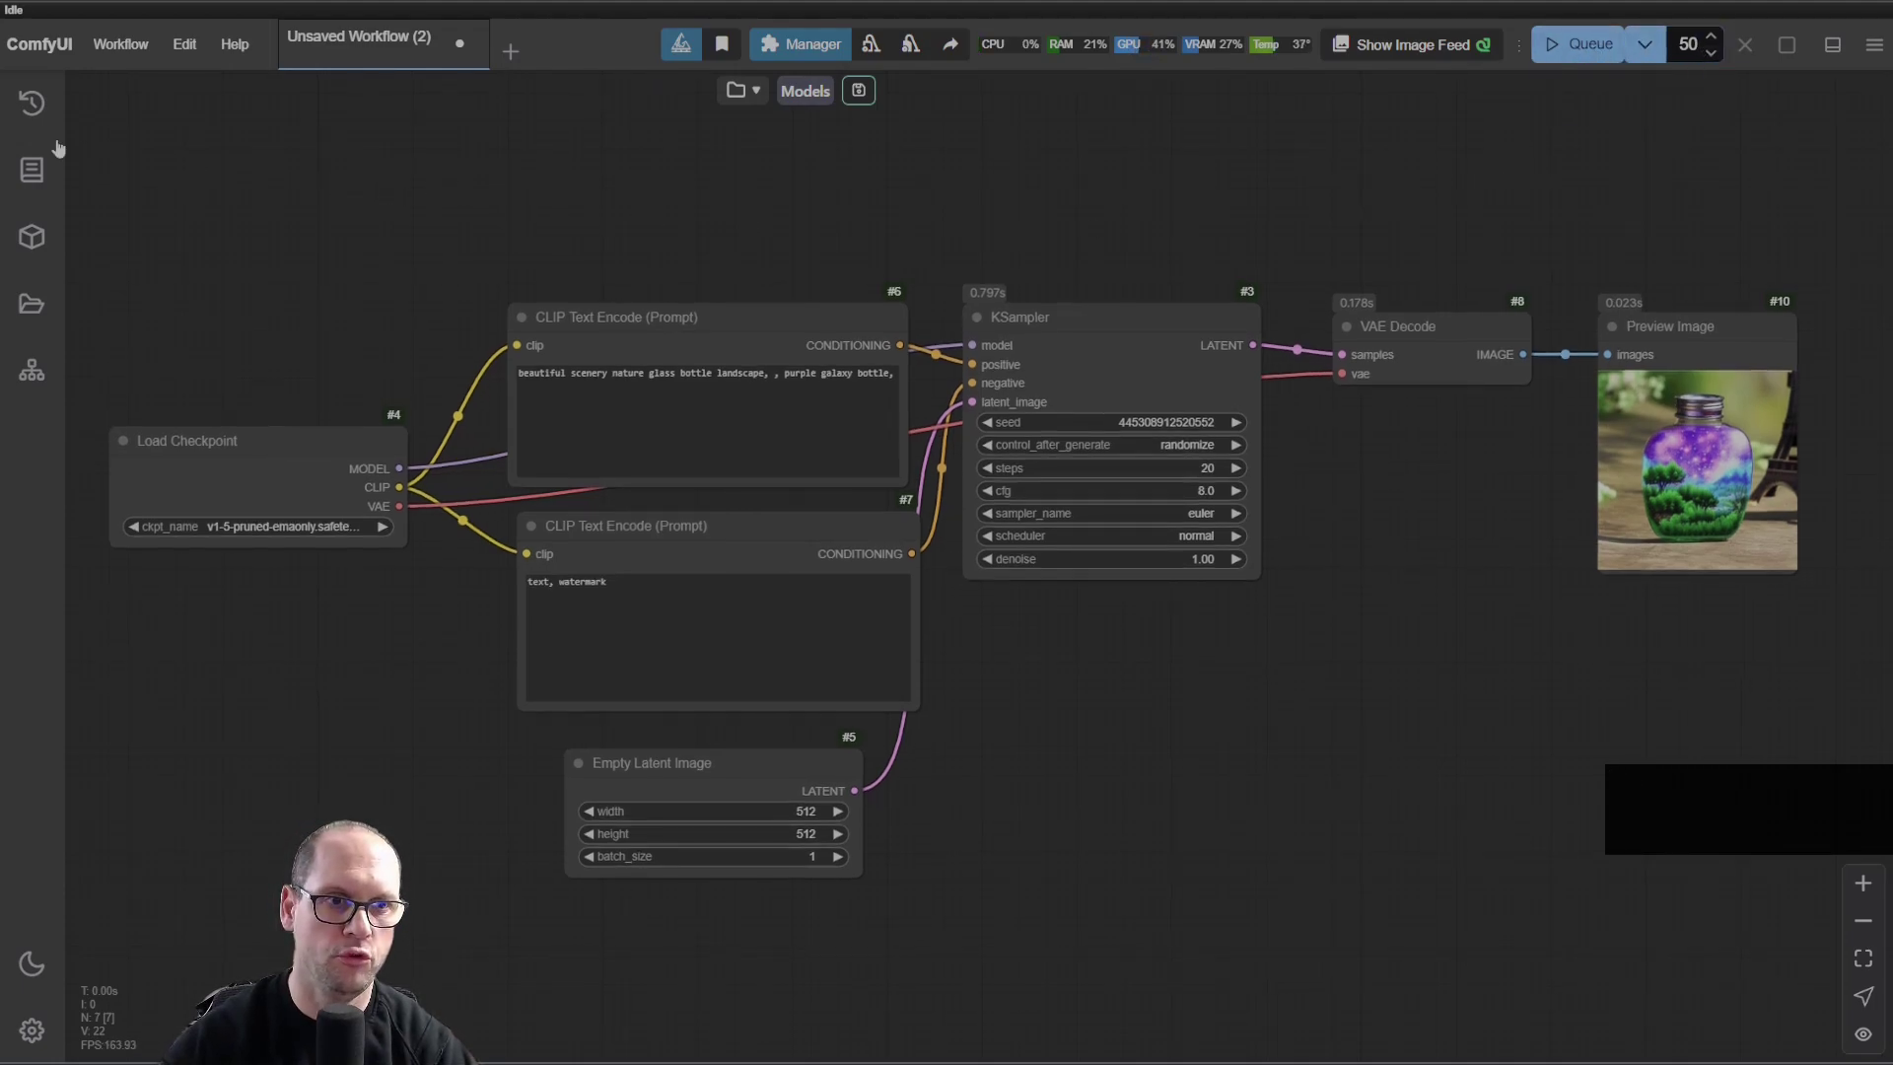
Show the queue history panel from the sidebar icon, toggling it with the Q shortcut.
left_click(31, 102)
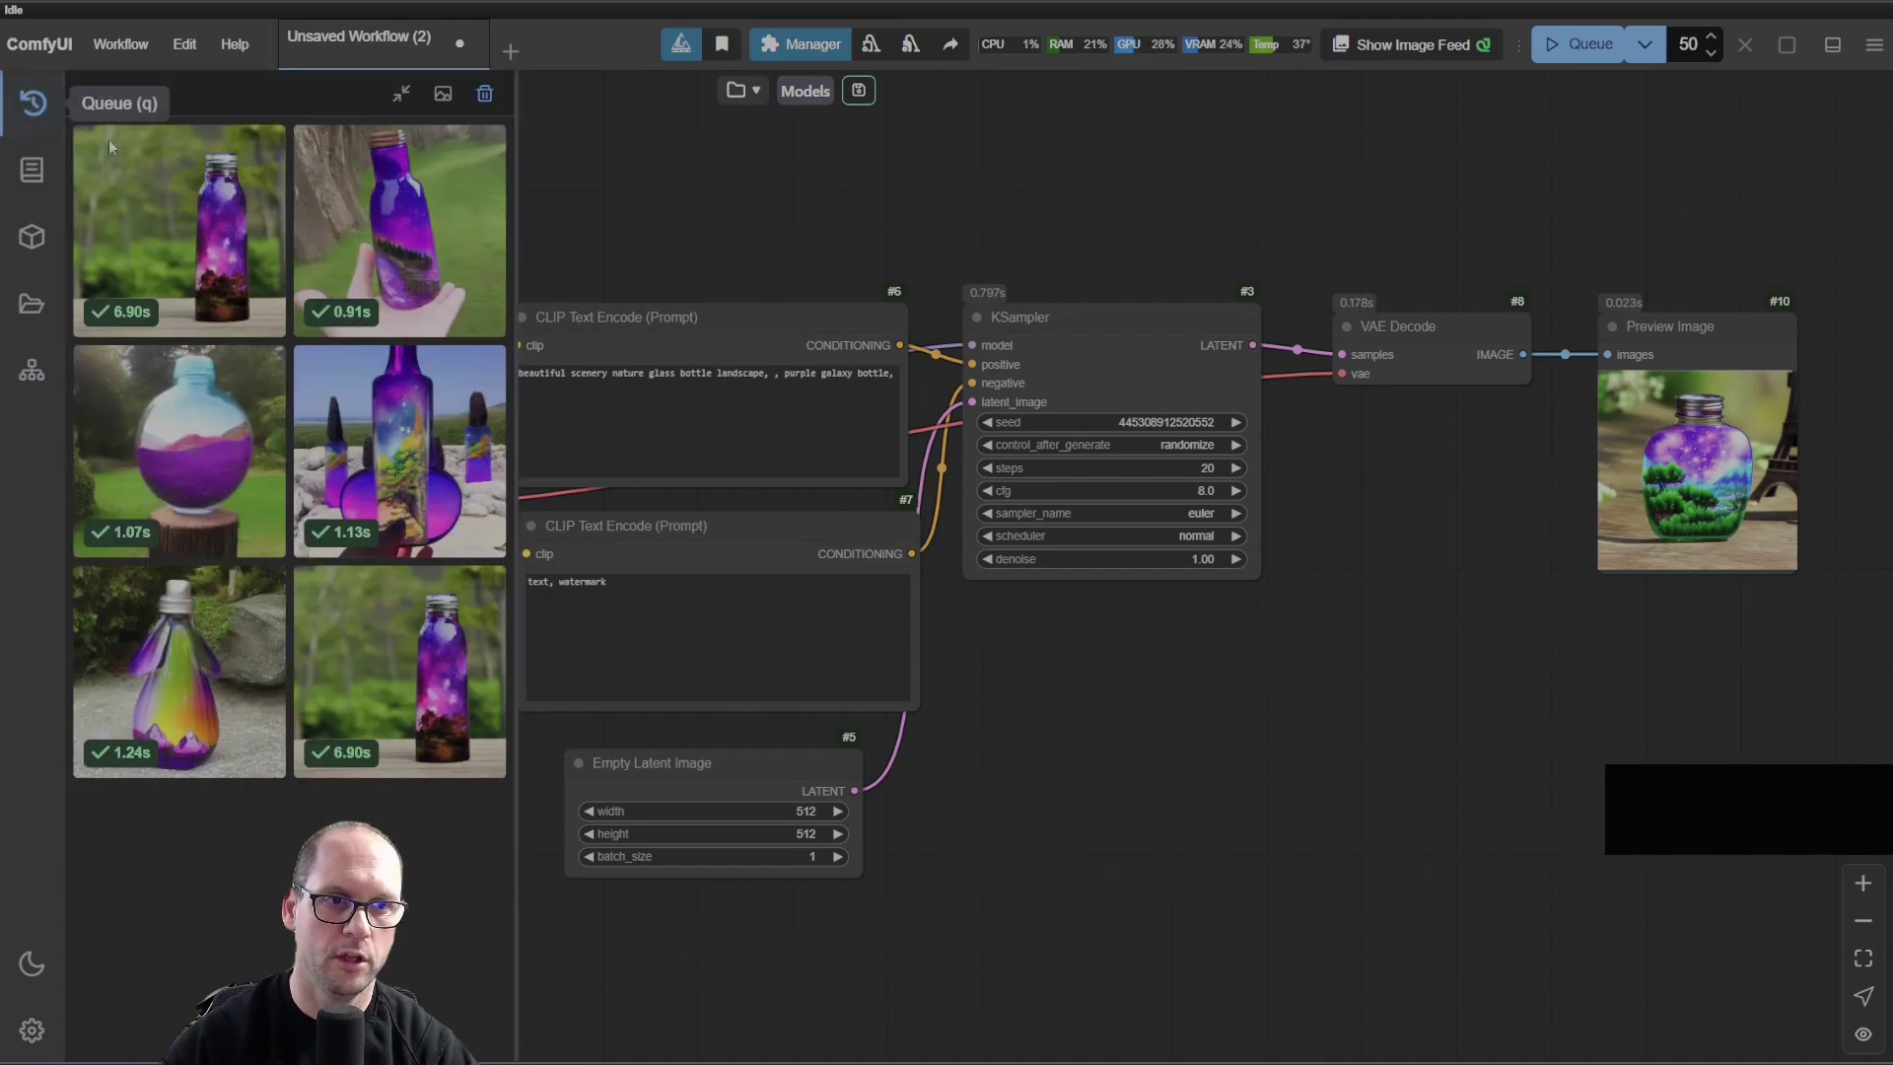
key("q")
key("q")
key("q")
key("q")
key("q")
key("q")
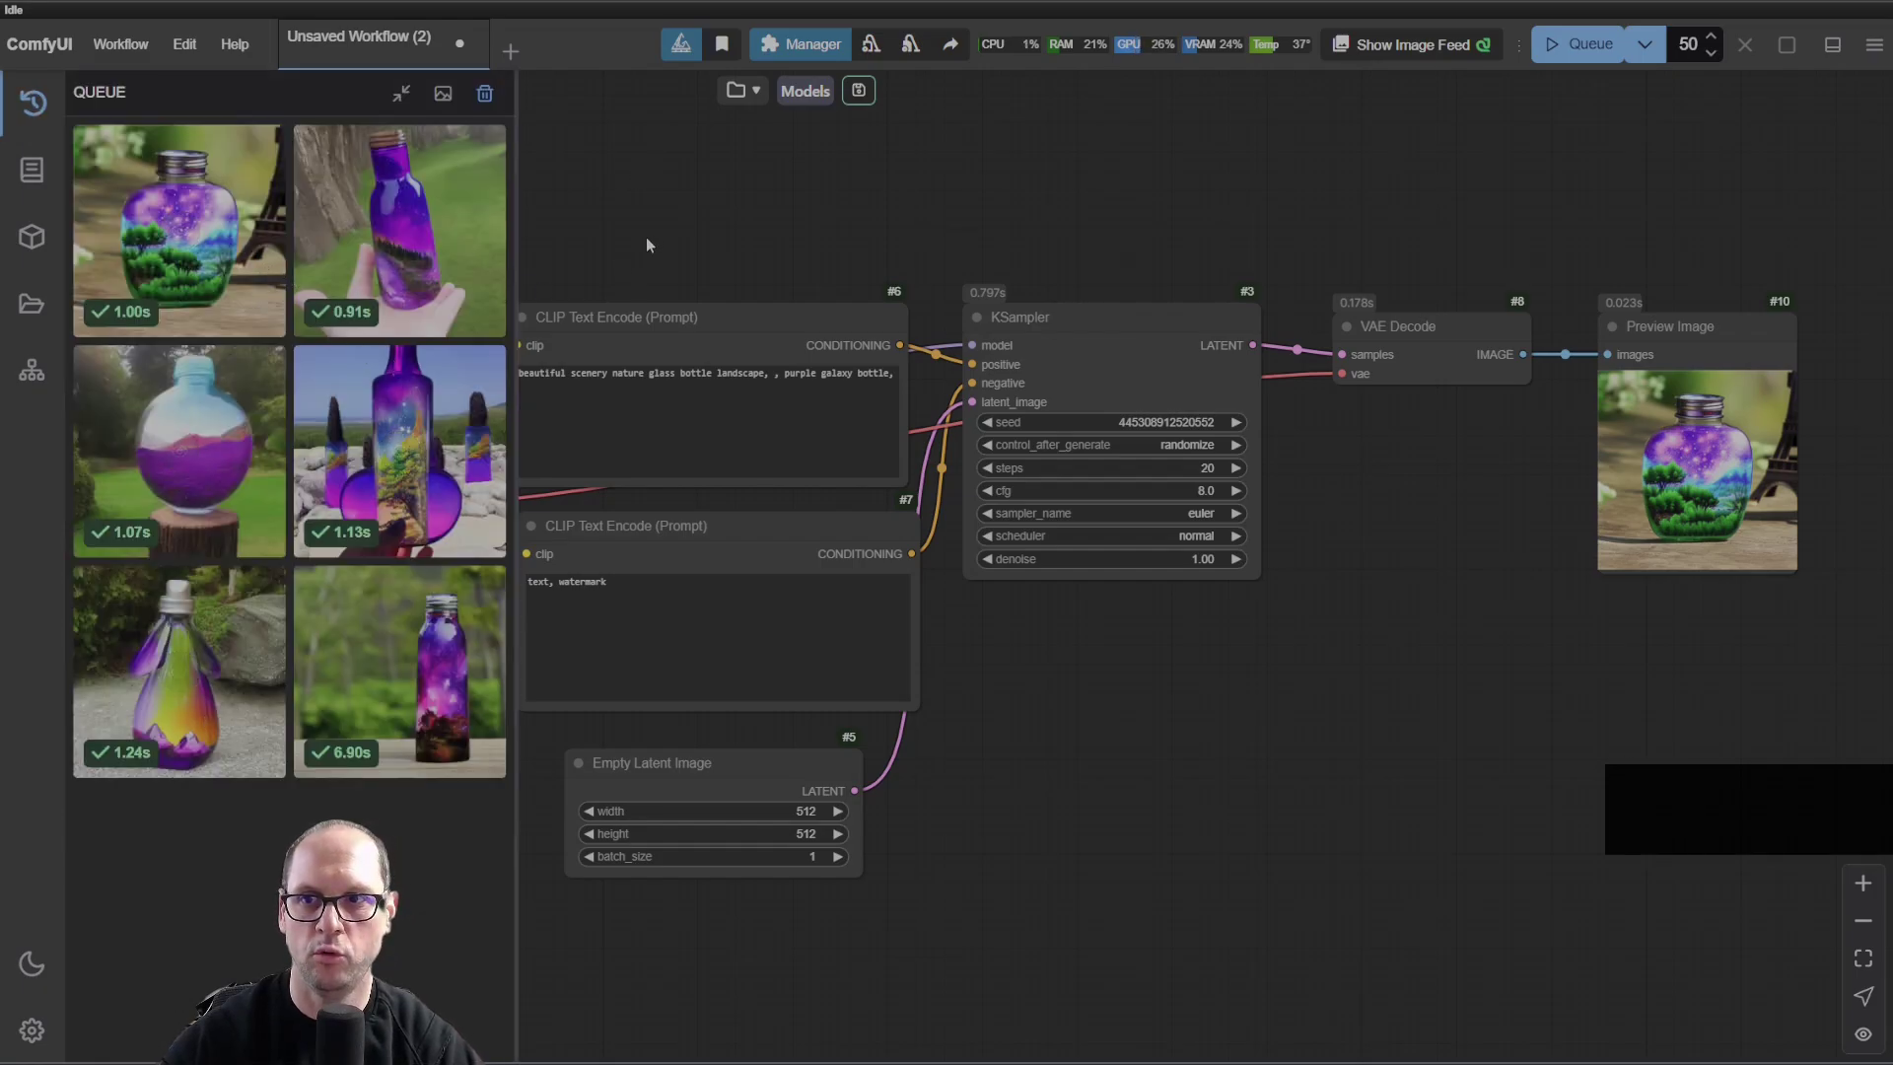
Queue fifty generations at batch count 50, then clear all pending tasks.
left_click(1588, 45)
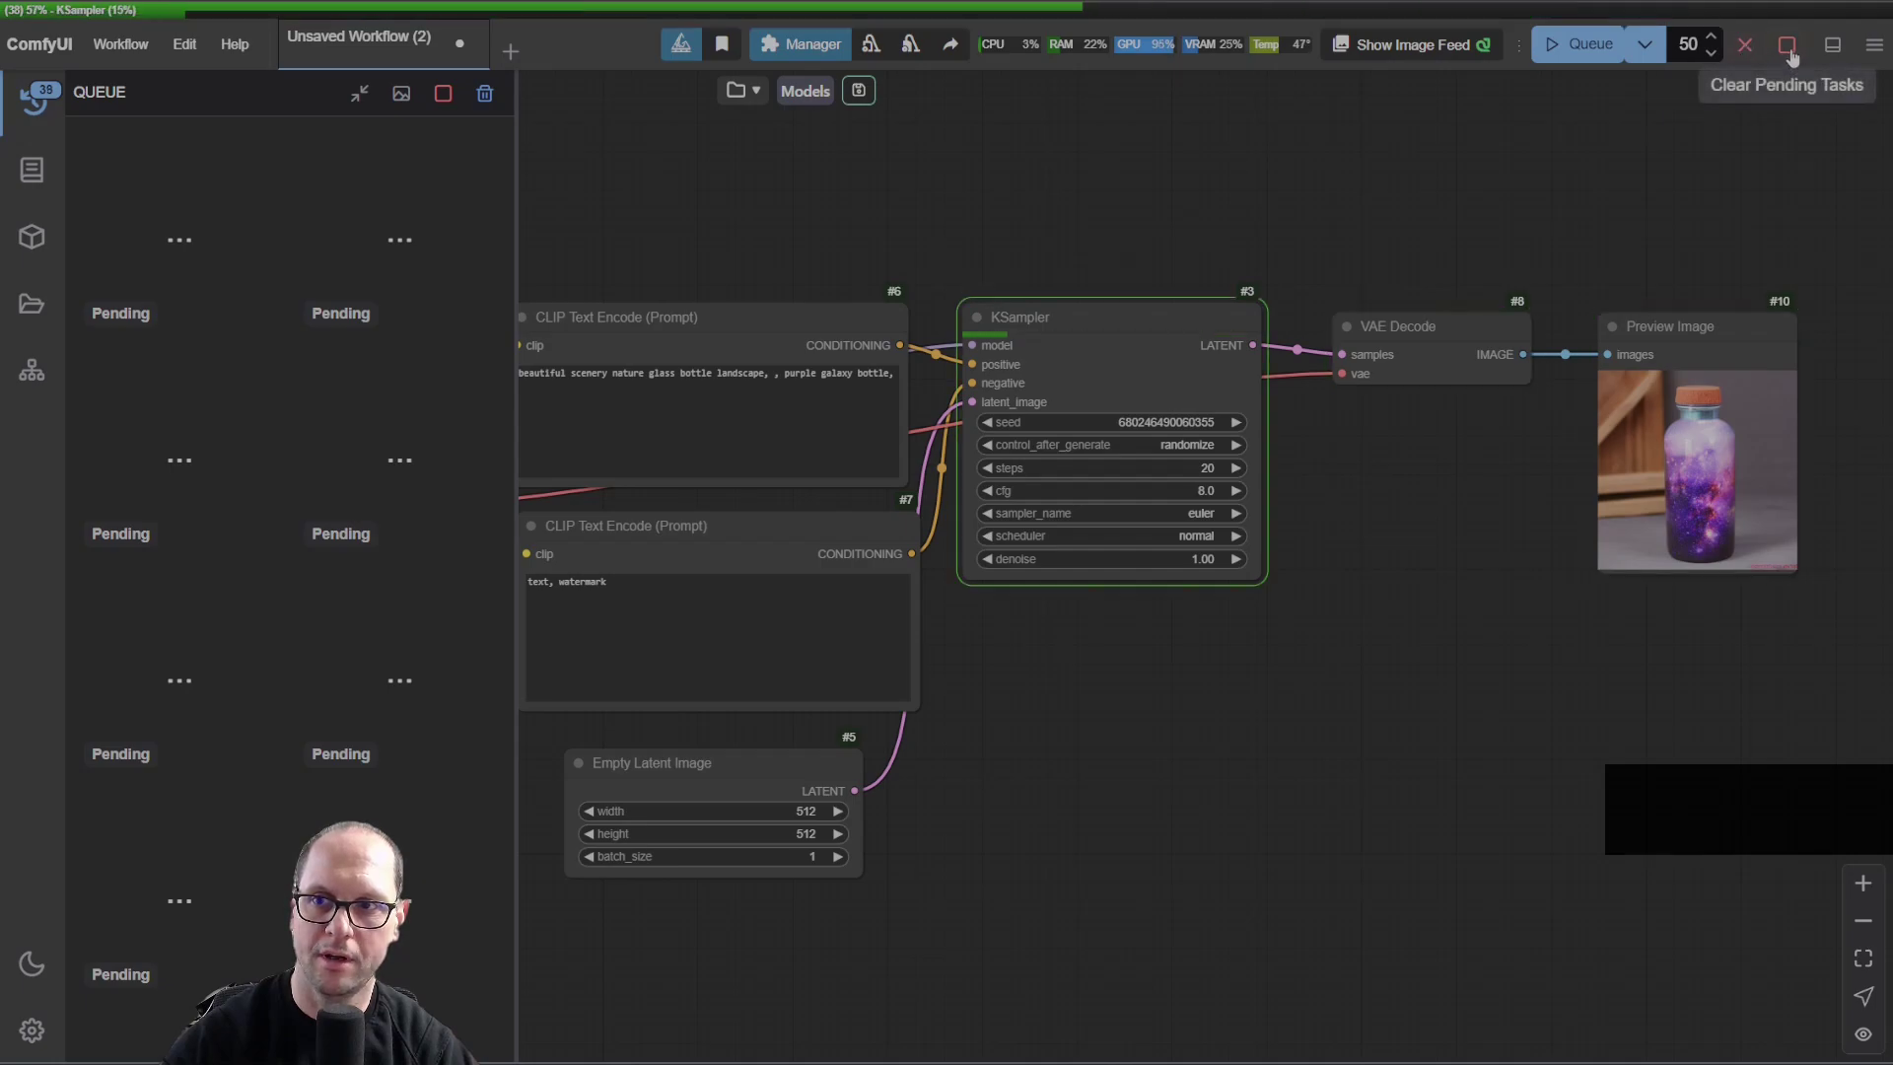
left_click(1788, 49)
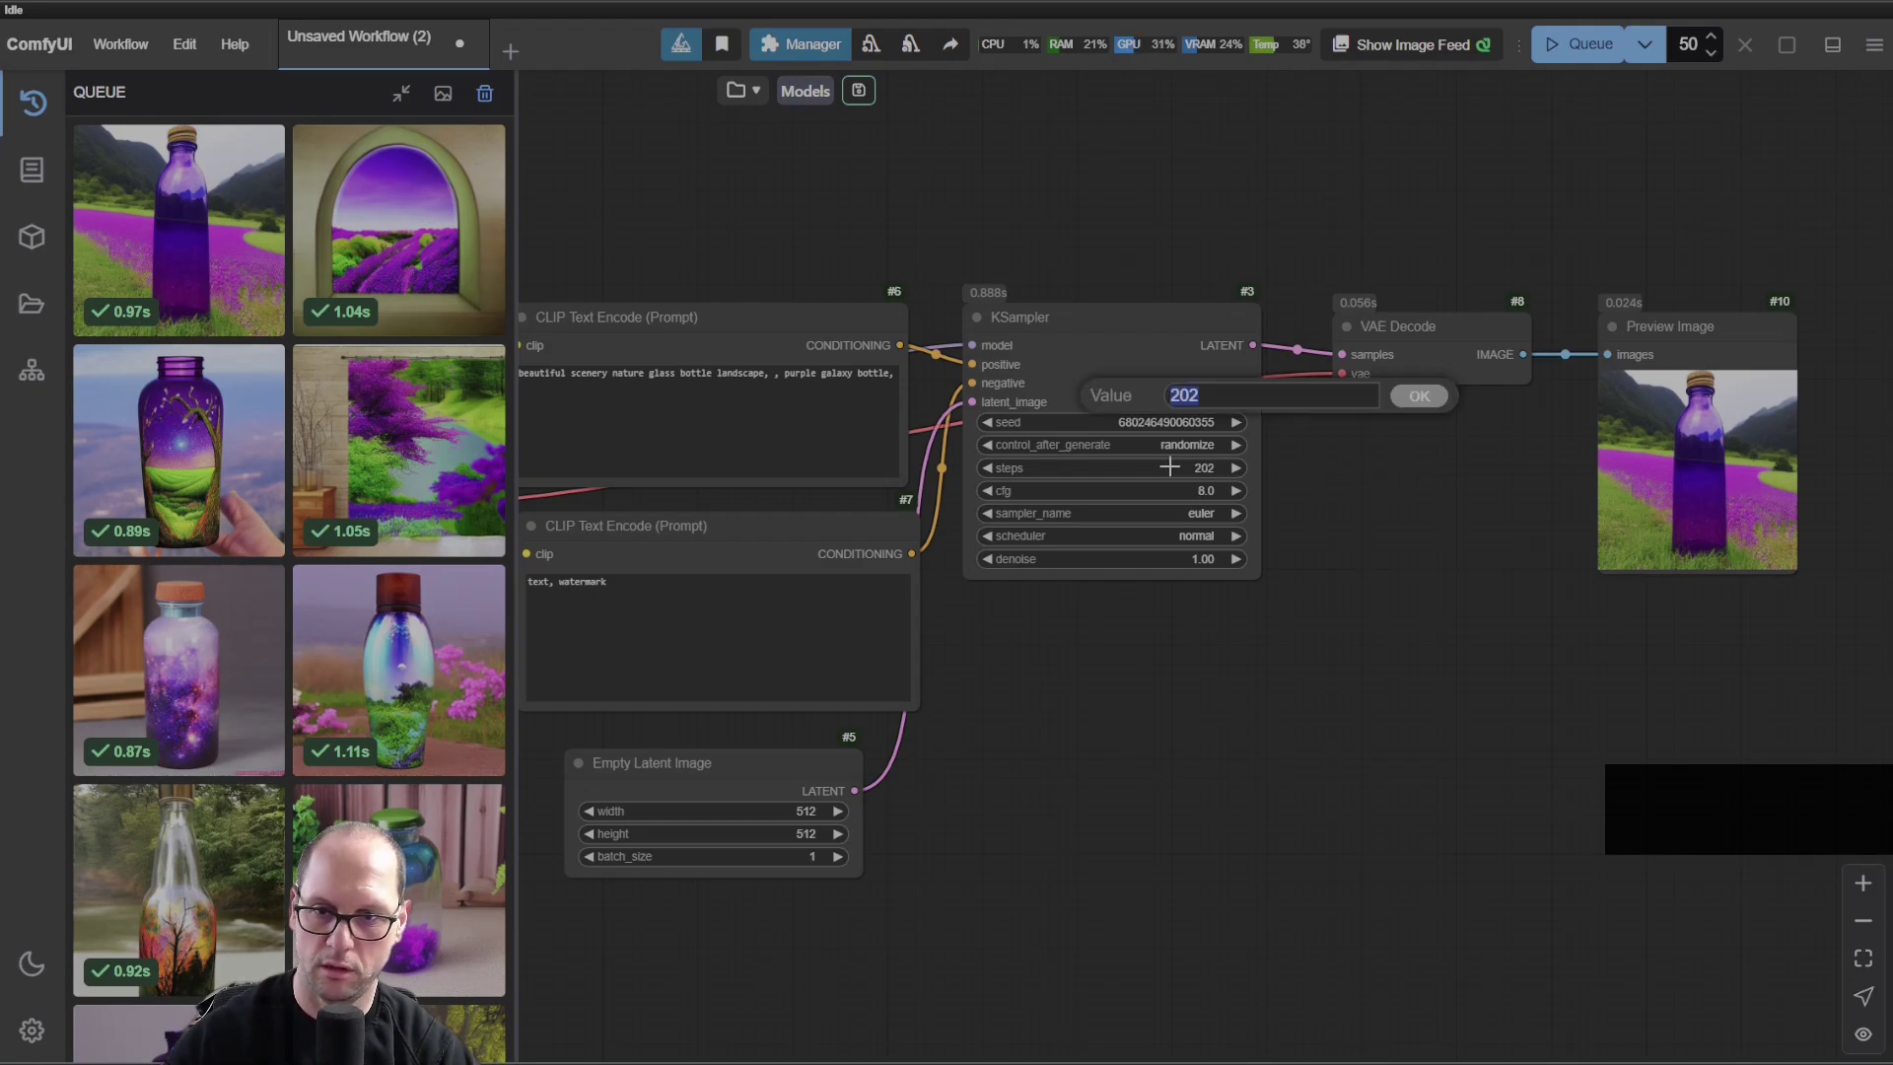
type("150")
Confirm 150 sampler steps, queue a single run at batch count 1, then cancel it.
key("Return")
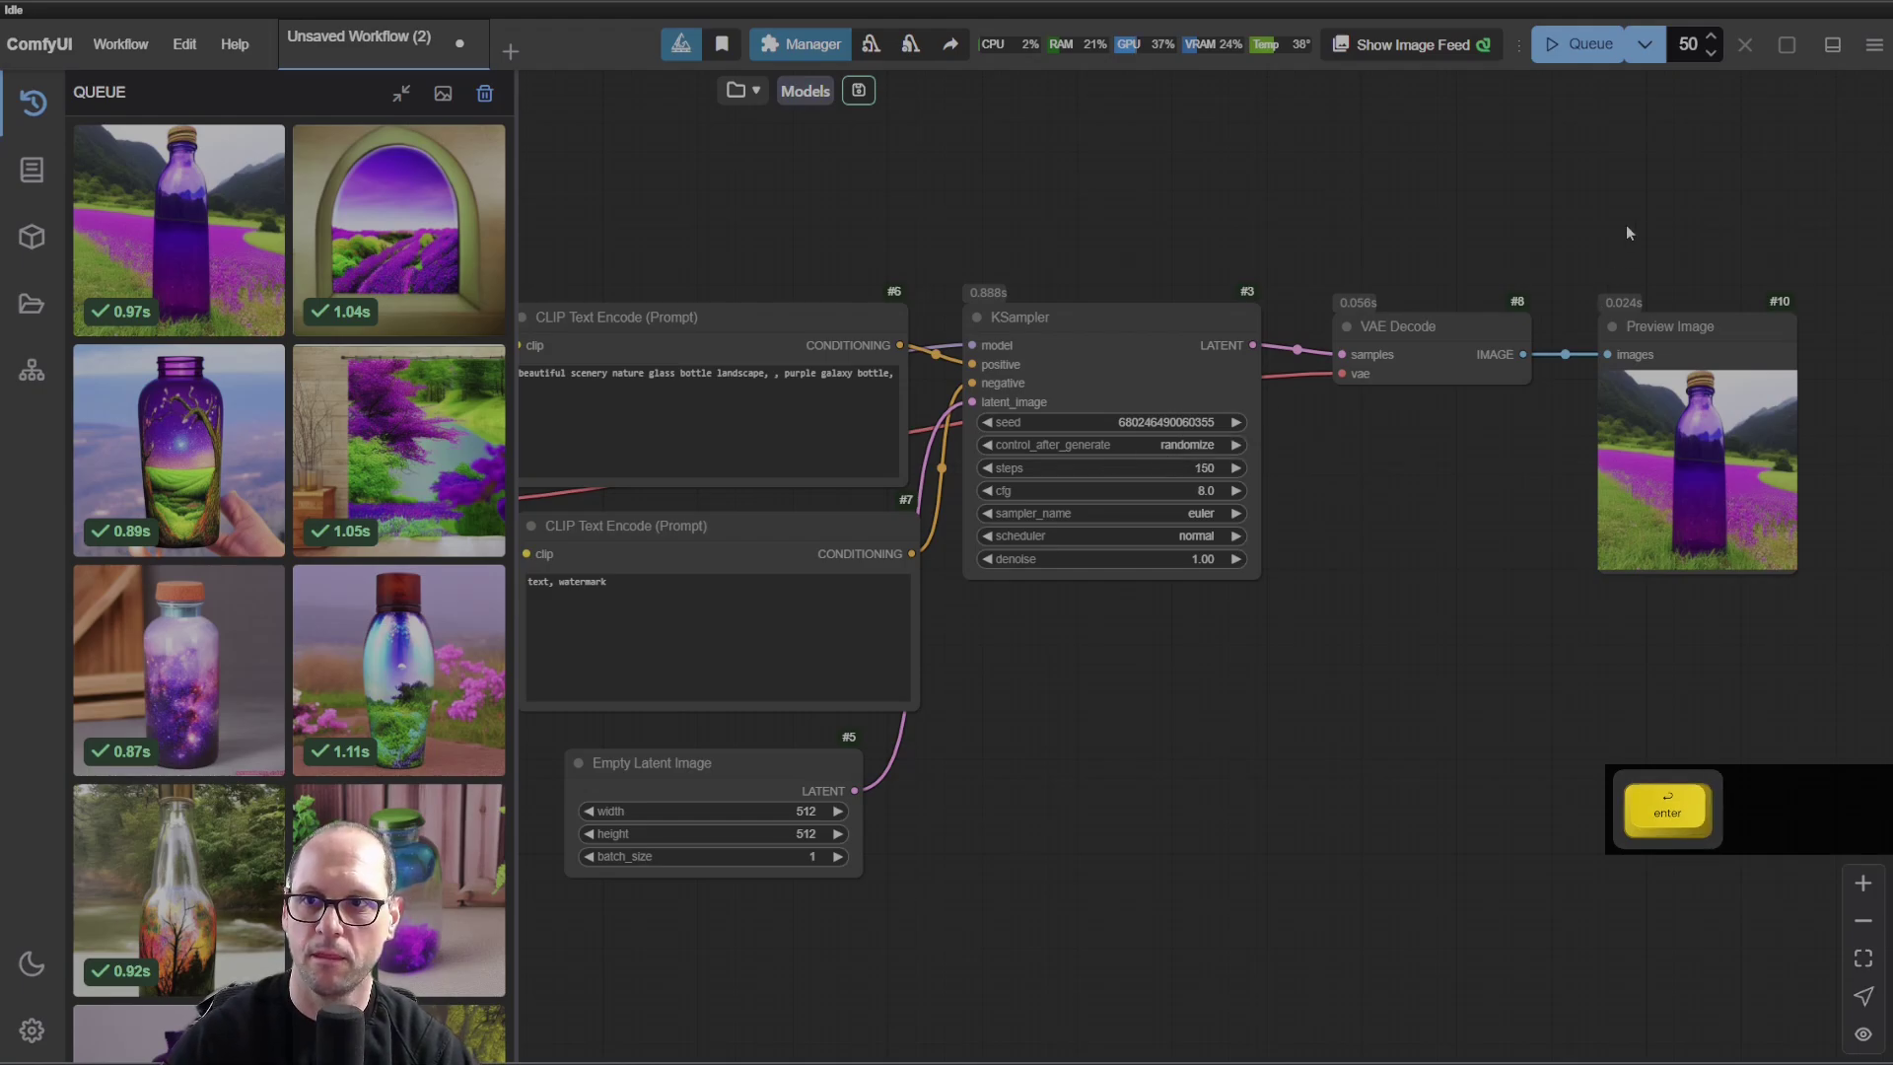
left_click(1690, 45)
type("1")
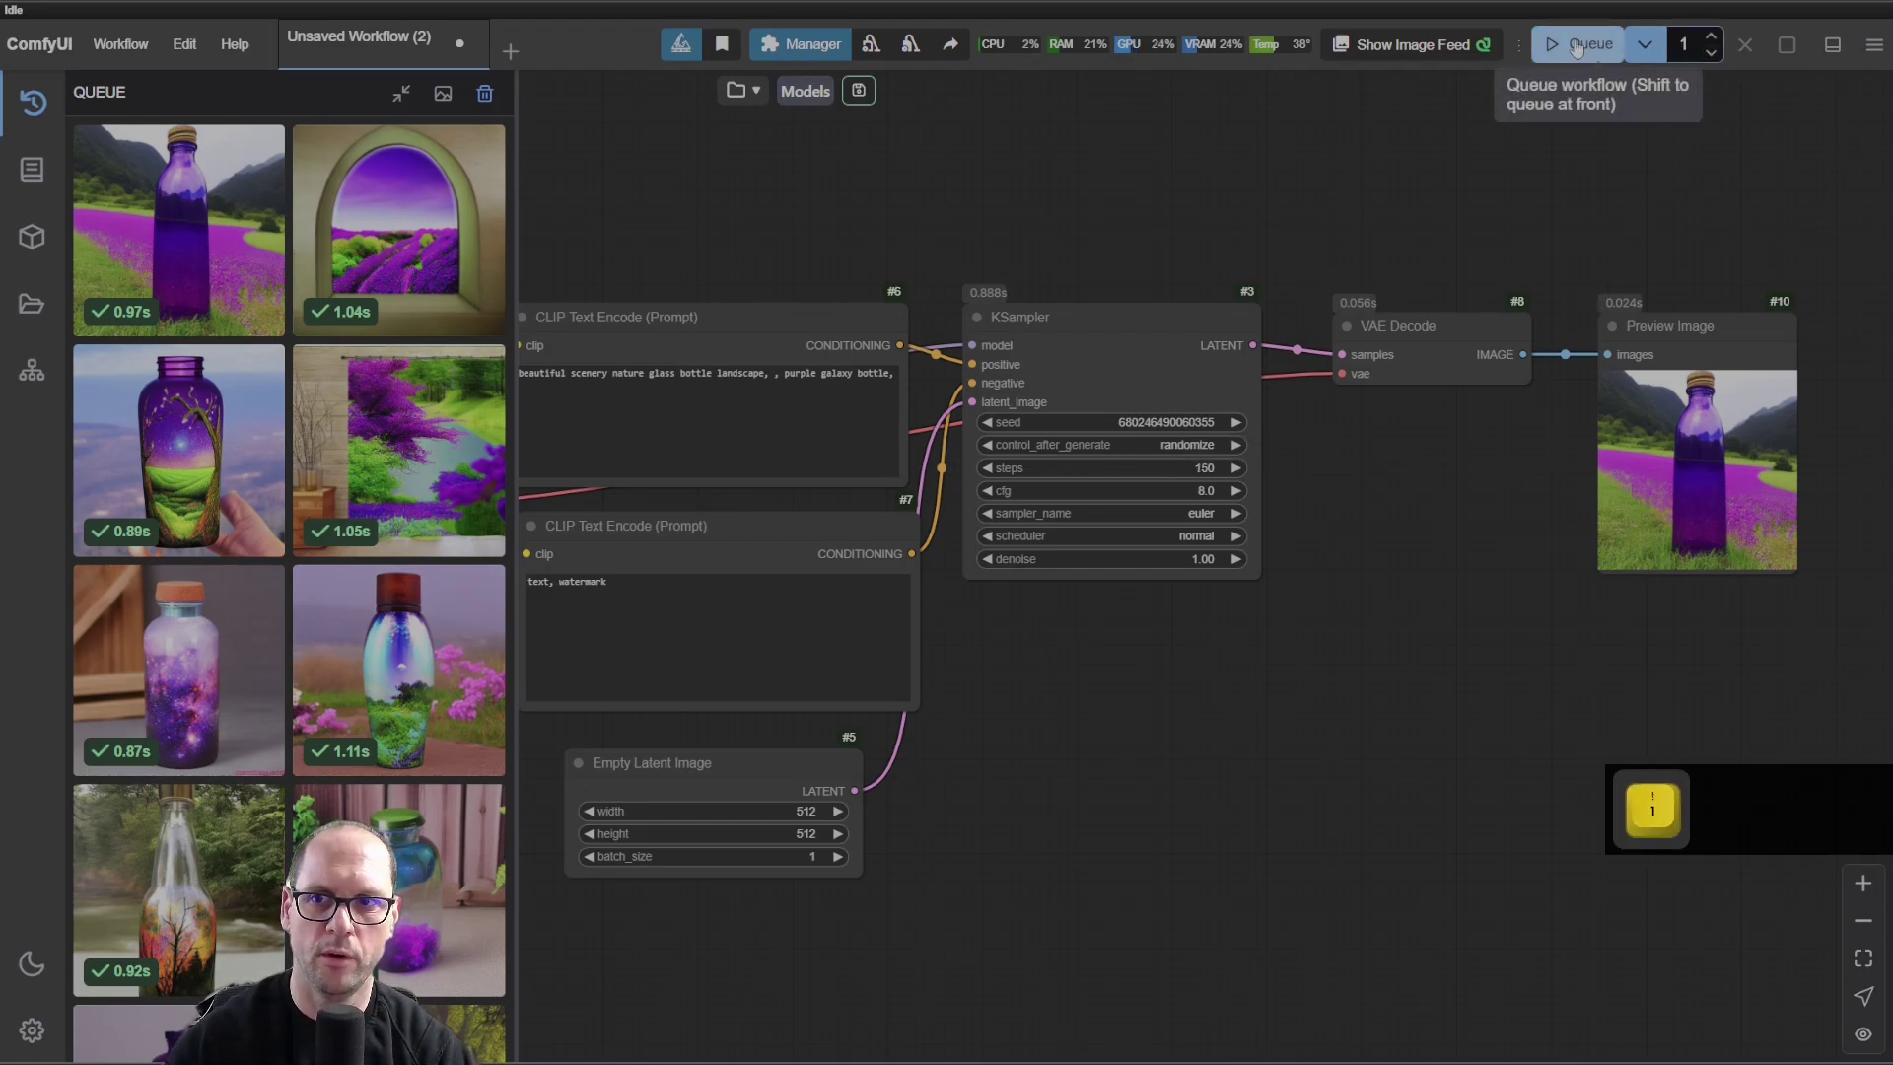
left_click(1590, 44)
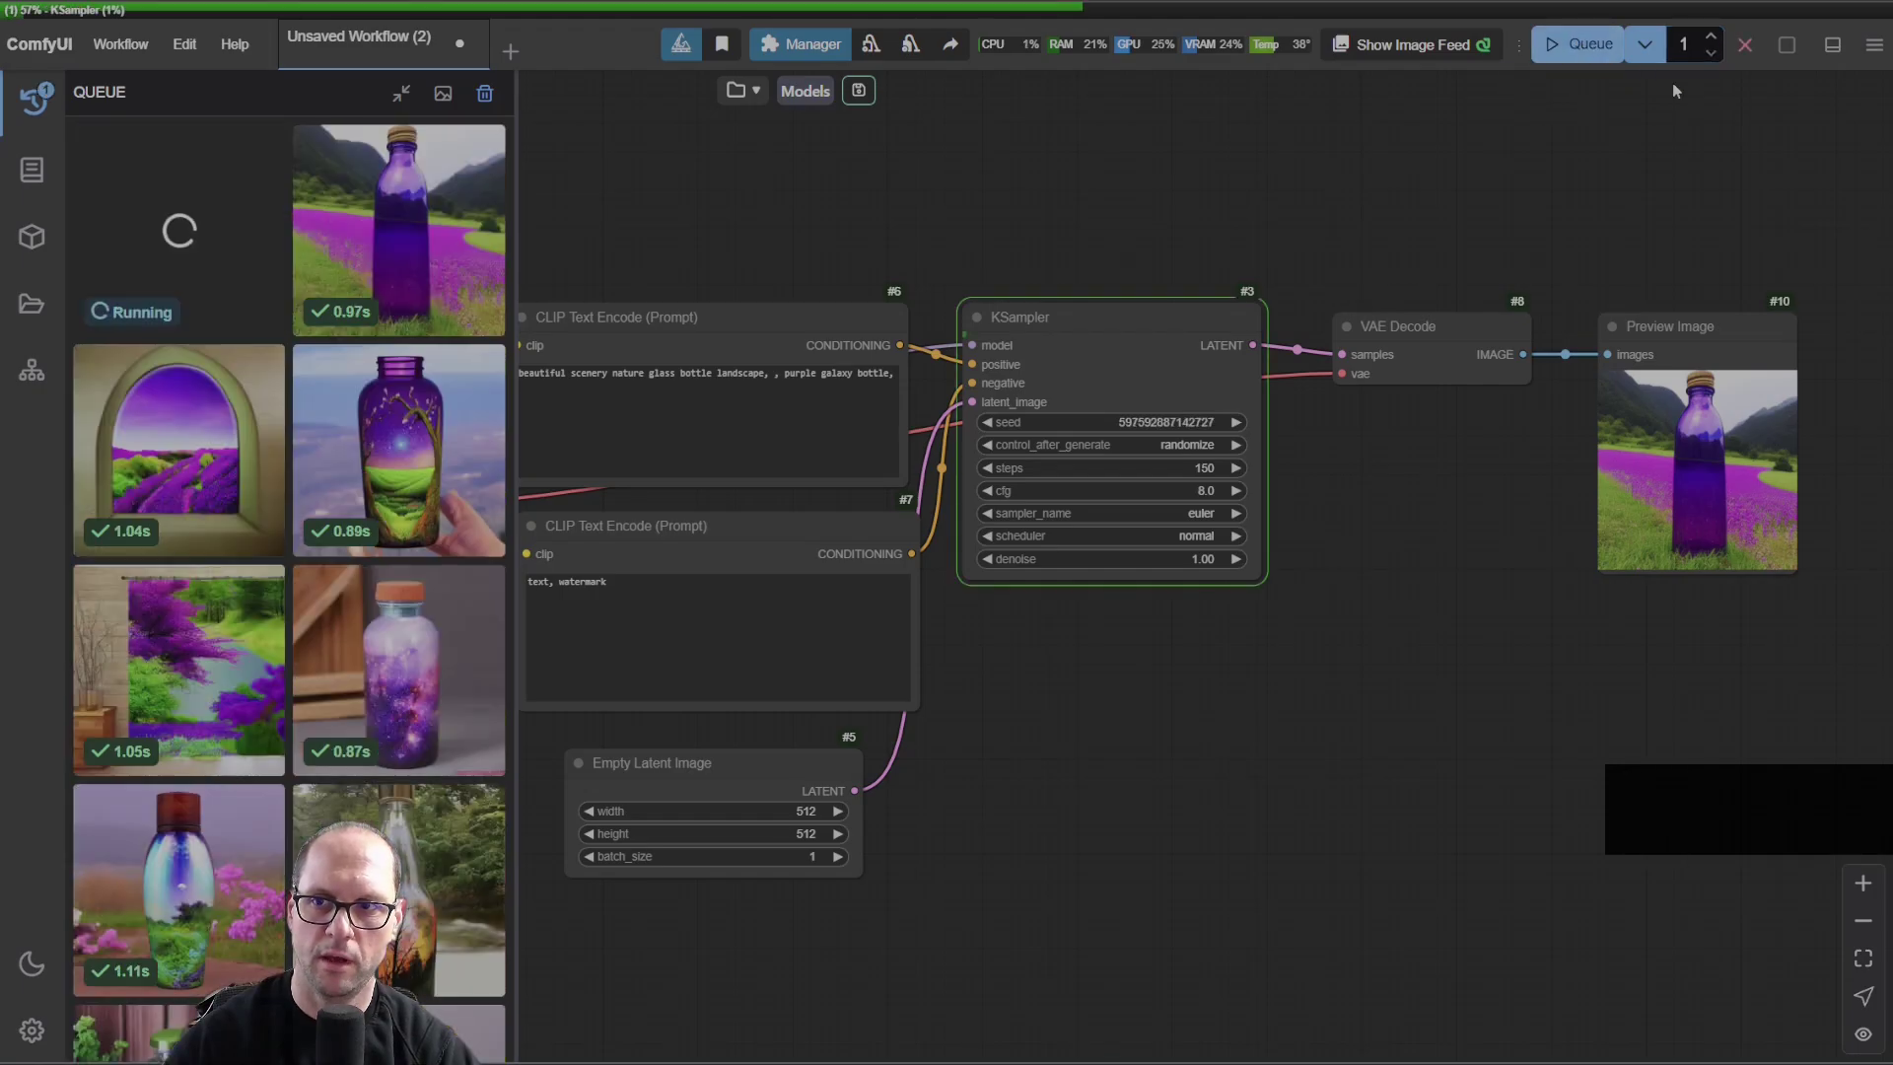
left_click(1747, 49)
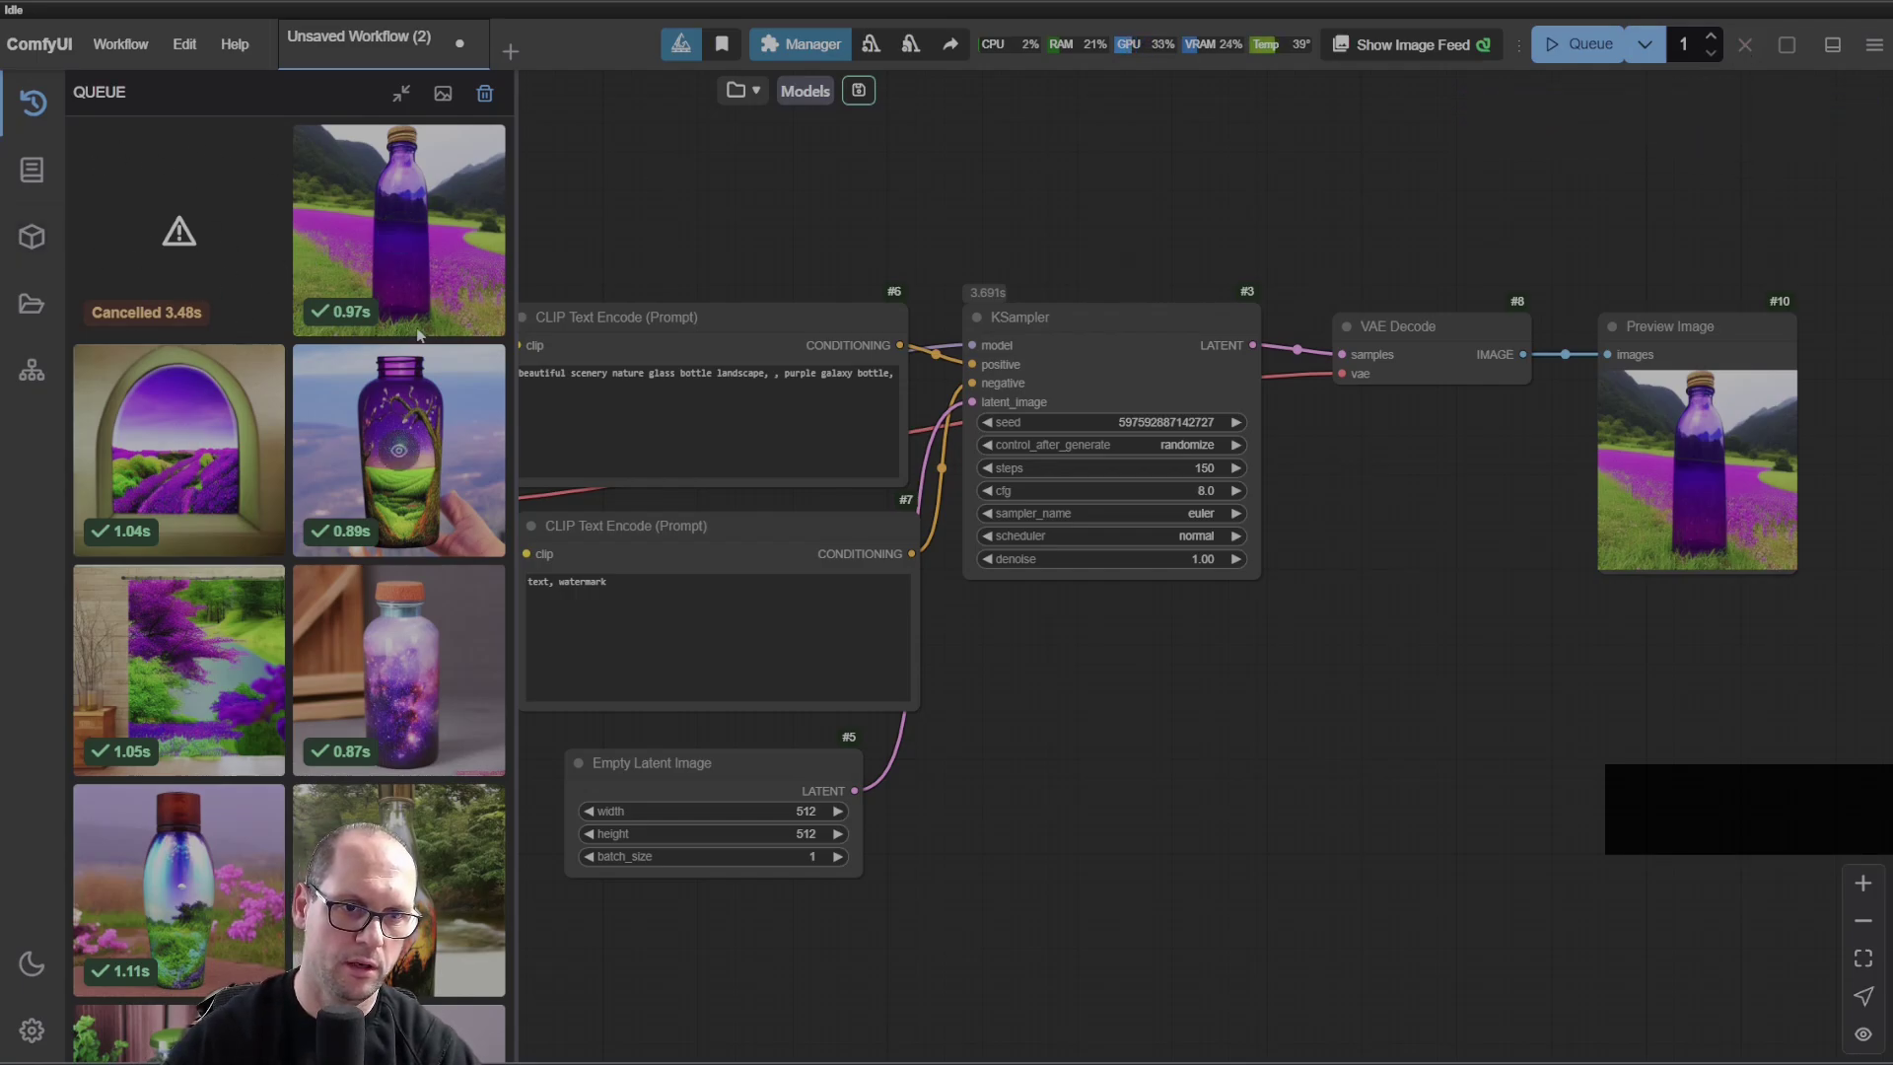
Browse past bottle images full-size in the lightbox, then hide the queue history.
left_click(397, 230)
key("Right")
key("Right")
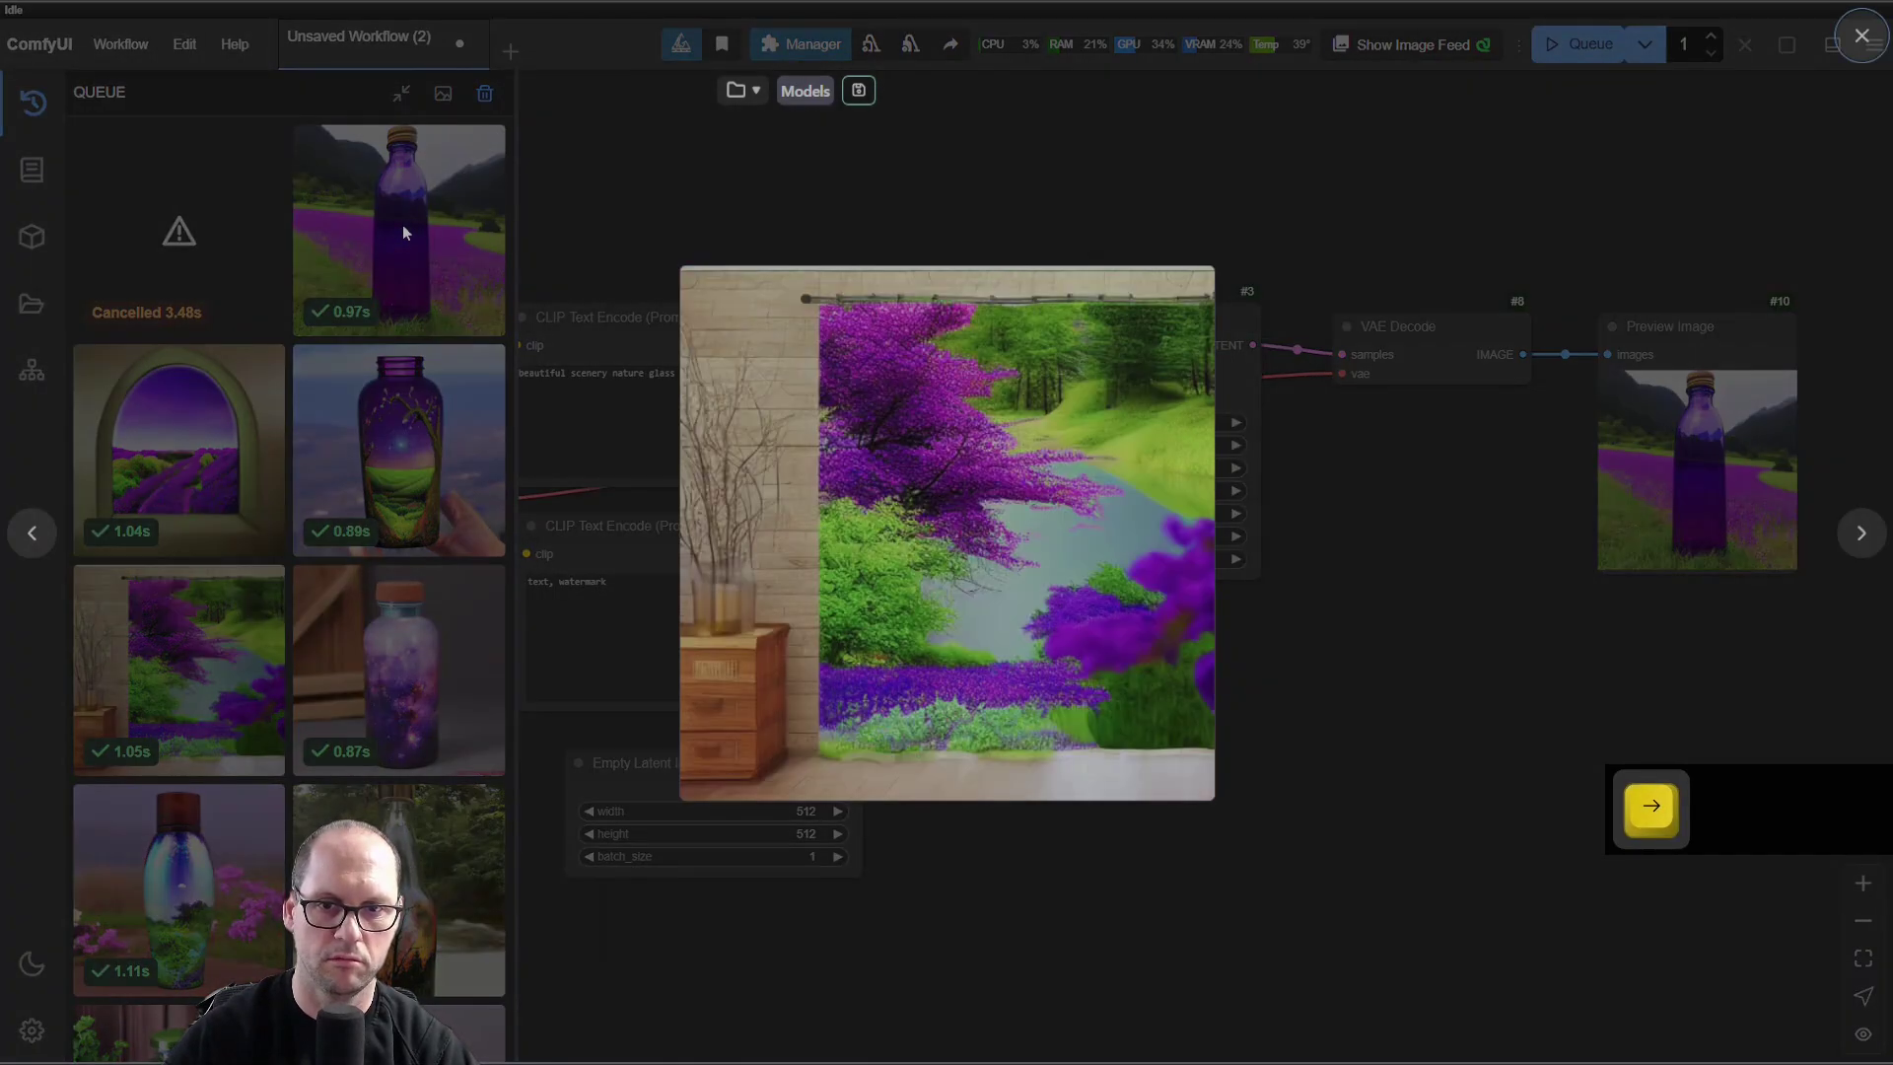
key("Right")
key("Right")
key("Right")
key("Left")
key("Left")
key("Right")
key("Right")
key("Right")
key("Right")
key("Escape")
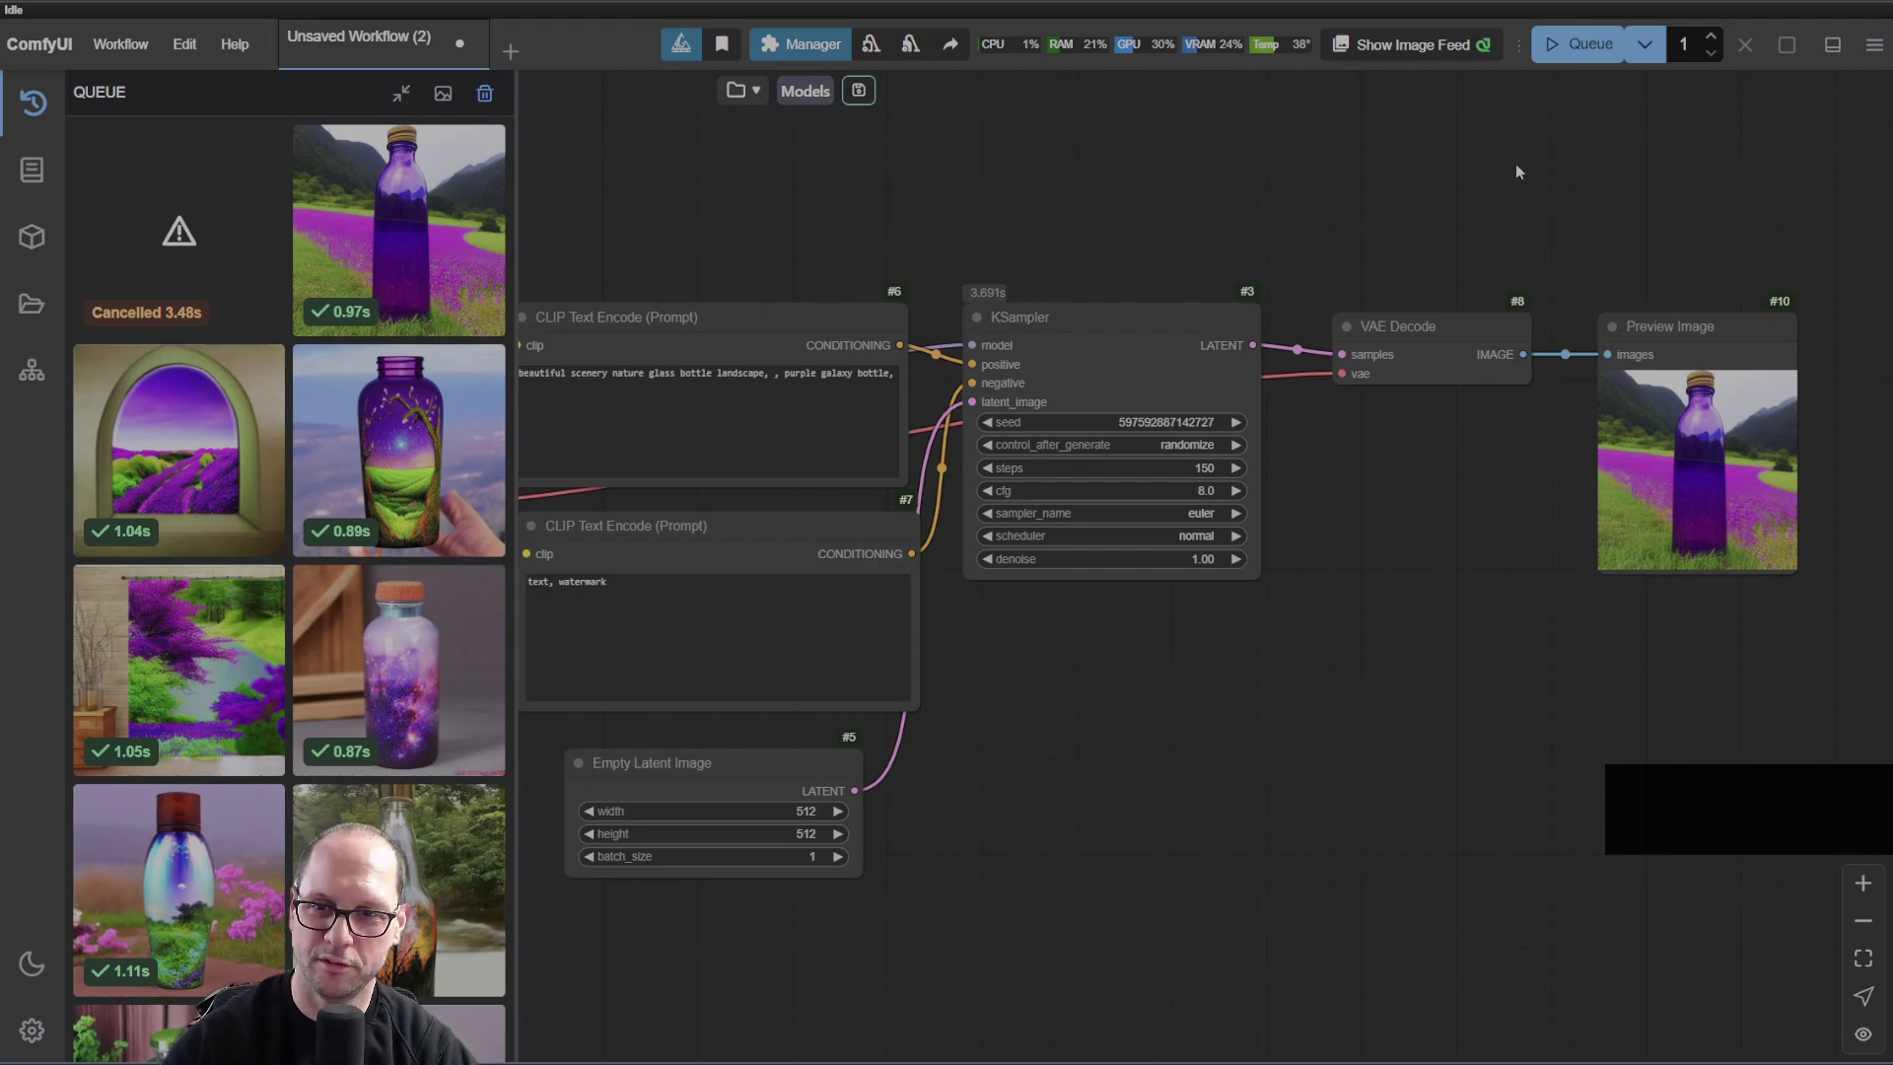
key("q")
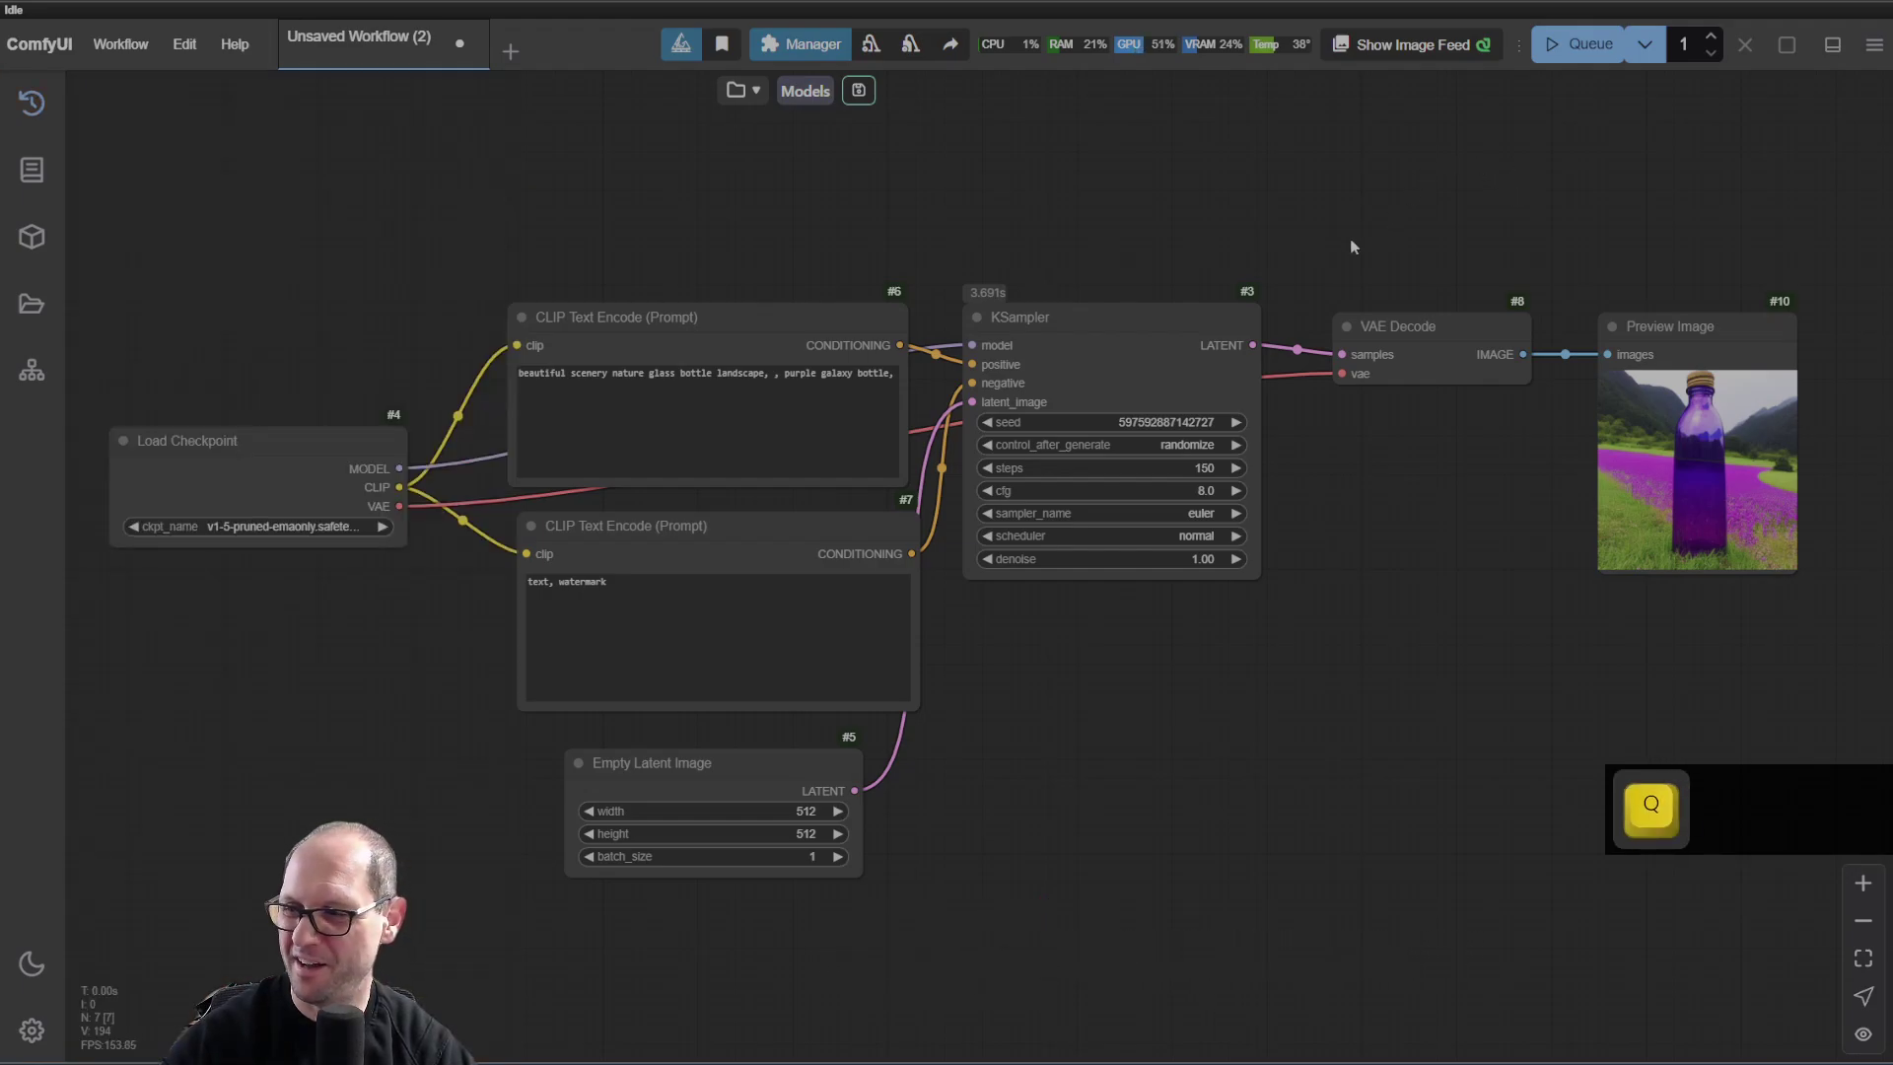